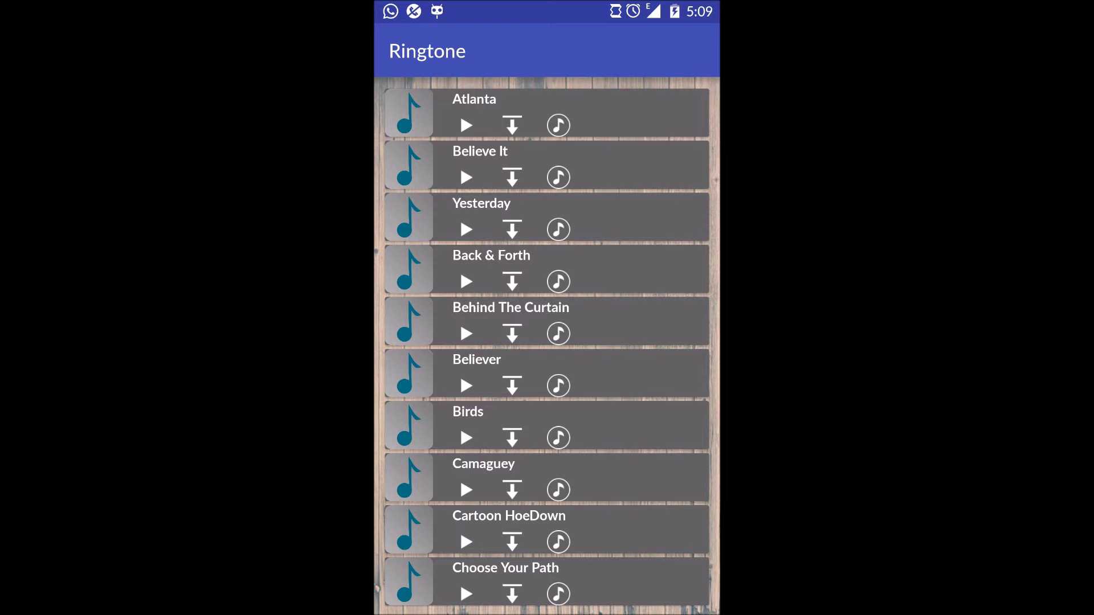
pyautogui.scroll(-5, 415, 214)
pyautogui.scroll(5, 478, 487)
pyautogui.scroll(-3, 547, 346)
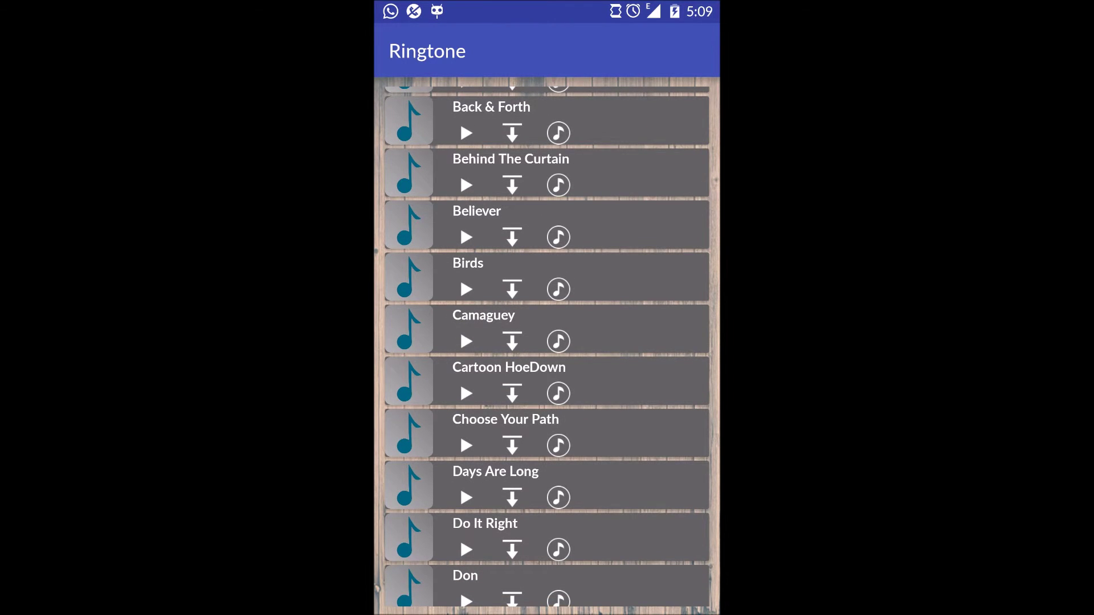
pyautogui.scroll(3, 486, 415)
pyautogui.scroll(-5, 486, 188)
pyautogui.scroll(-3, 508, 374)
pyautogui.scroll(-5, 498, 218)
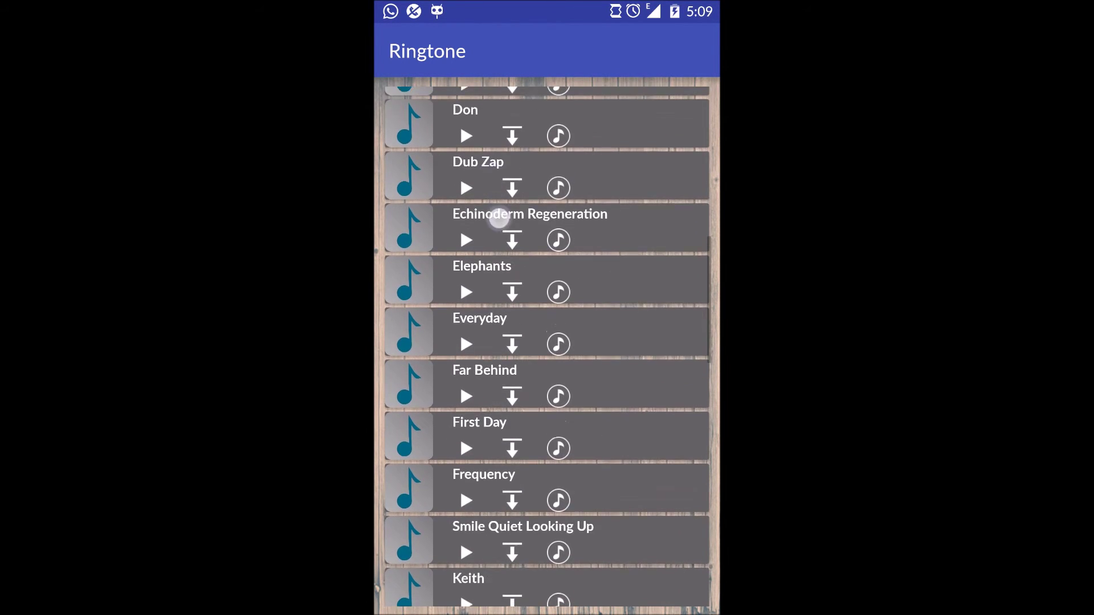
pyautogui.scroll(10, 498, 218)
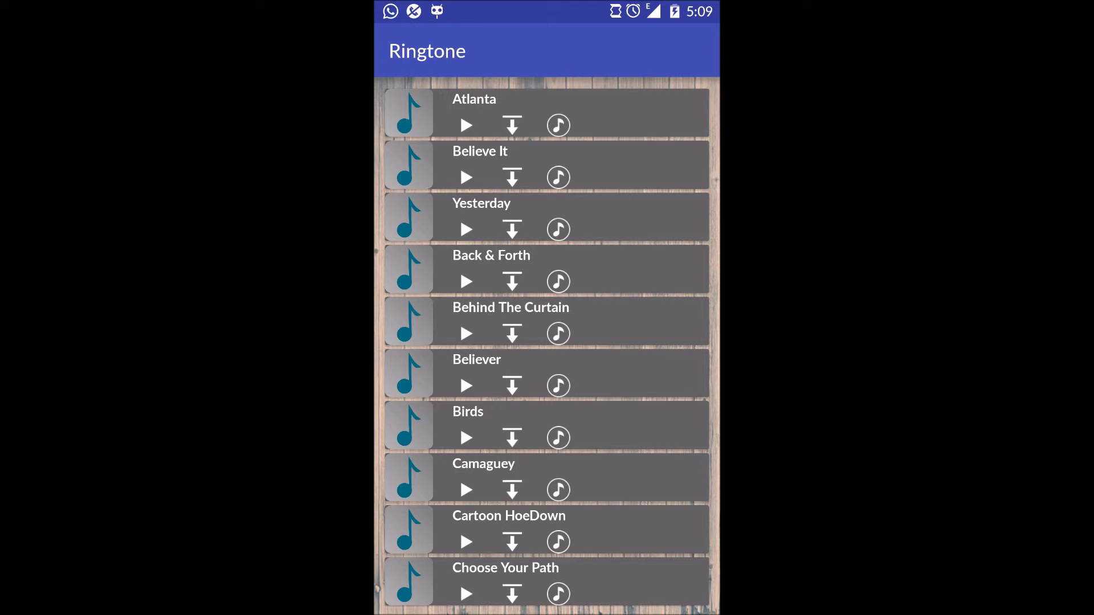
# Start playing the Believer track from the ringtone list.
pyautogui.click(466, 386)
pyautogui.scroll(-5, 547, 341)
# Start streaming Back & Forth so the 'Media Is Streaming' notice appears.
pyautogui.click(466, 282)
pyautogui.moveTo(427, 317); pyautogui.dragTo(413, 248)
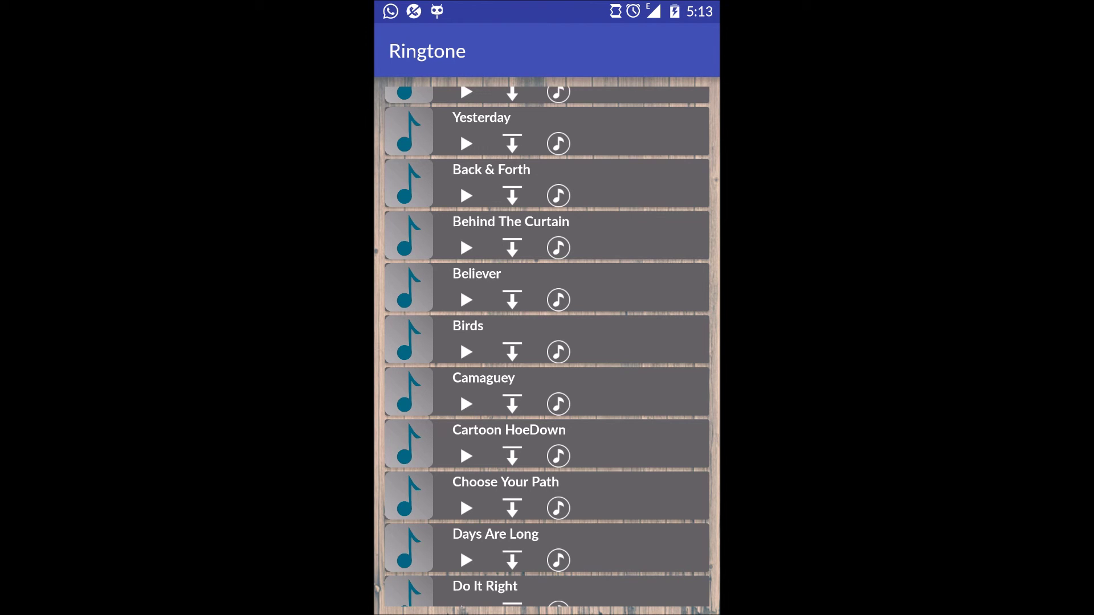
pyautogui.click(466, 196)
pyautogui.scroll(-15, 548, 342)
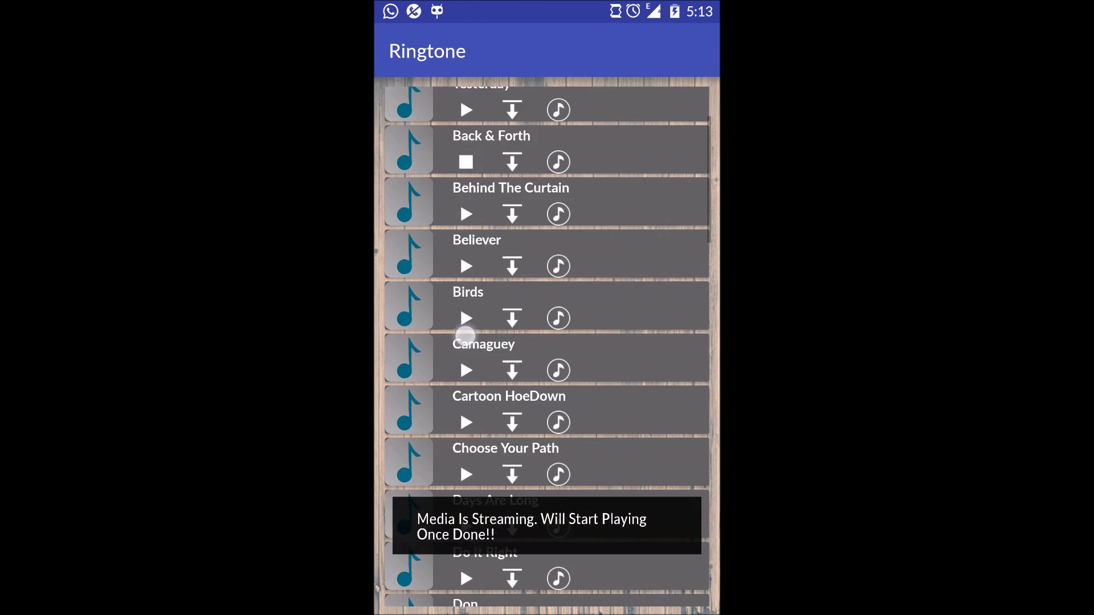
pyautogui.scroll(15, 547, 342)
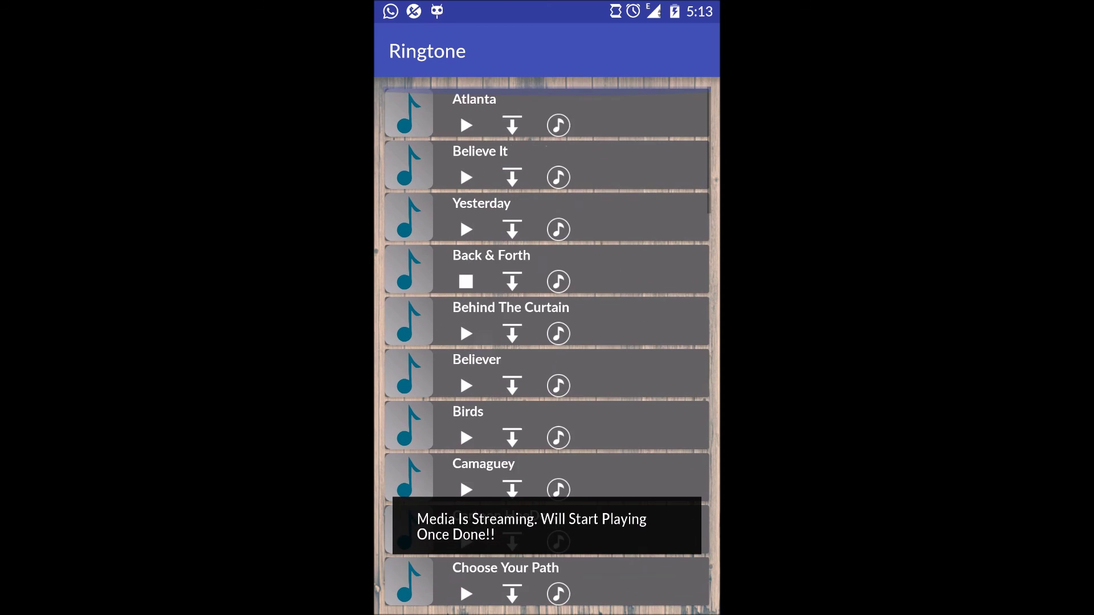
pyautogui.scroll(-15, 547, 341)
pyautogui.scroll(15, 547, 342)
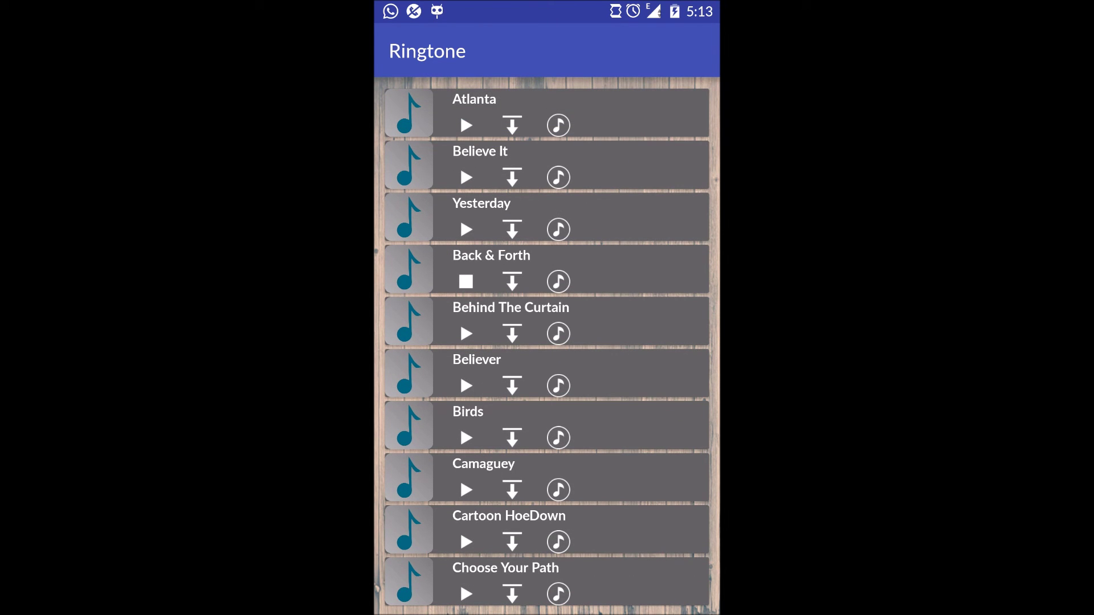
pyautogui.scroll(-5, 547, 342)
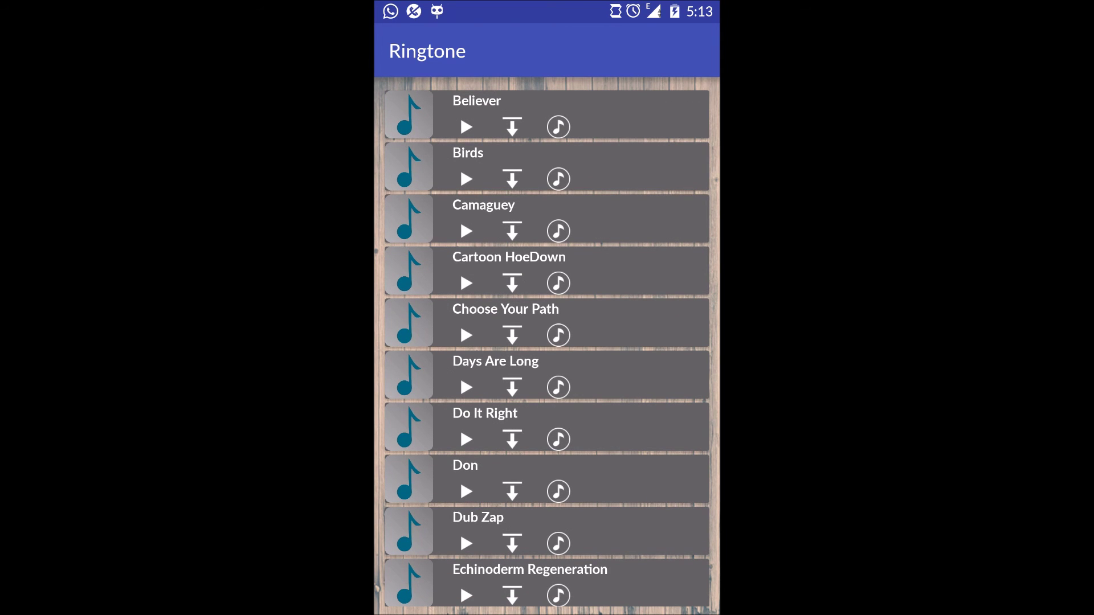